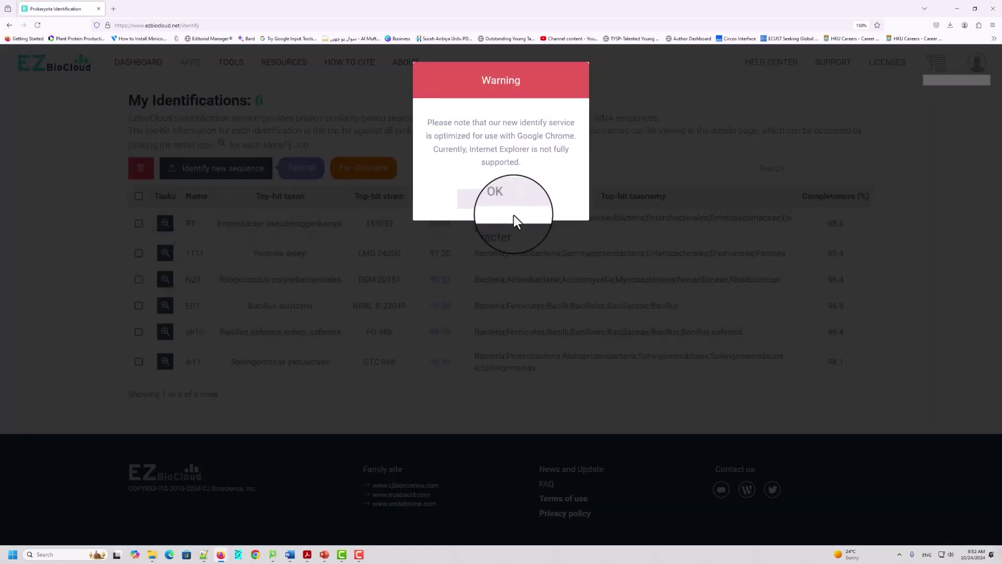
# Dismiss the browser compatibility warning and start a new sequence identification
pyautogui.click(507, 190)
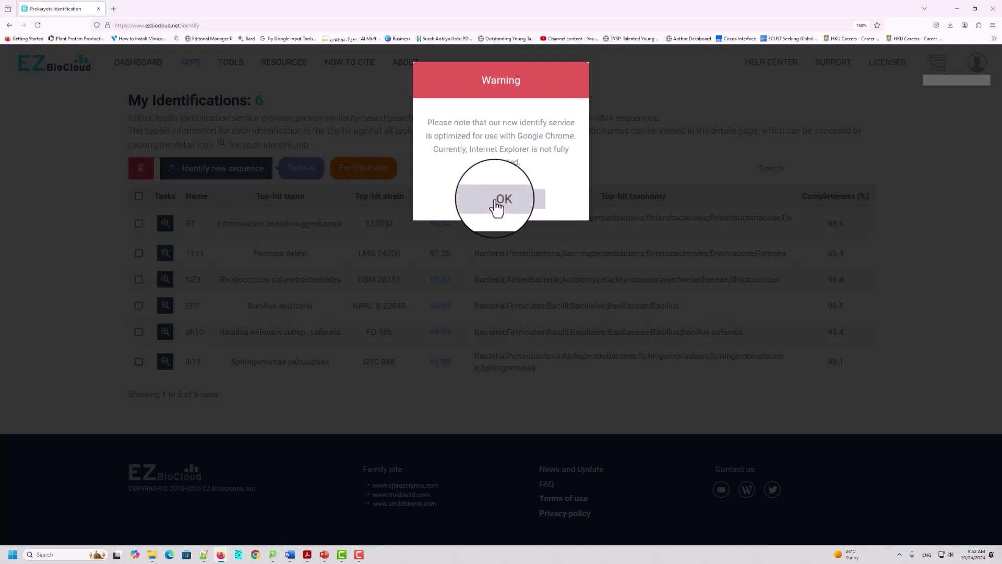
pyautogui.click(499, 201)
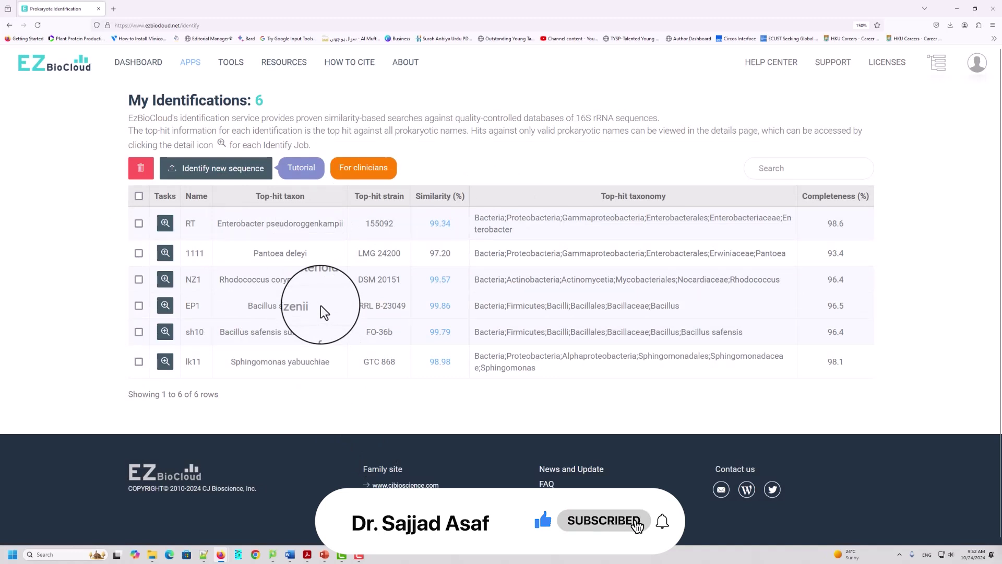
pyautogui.click(205, 178)
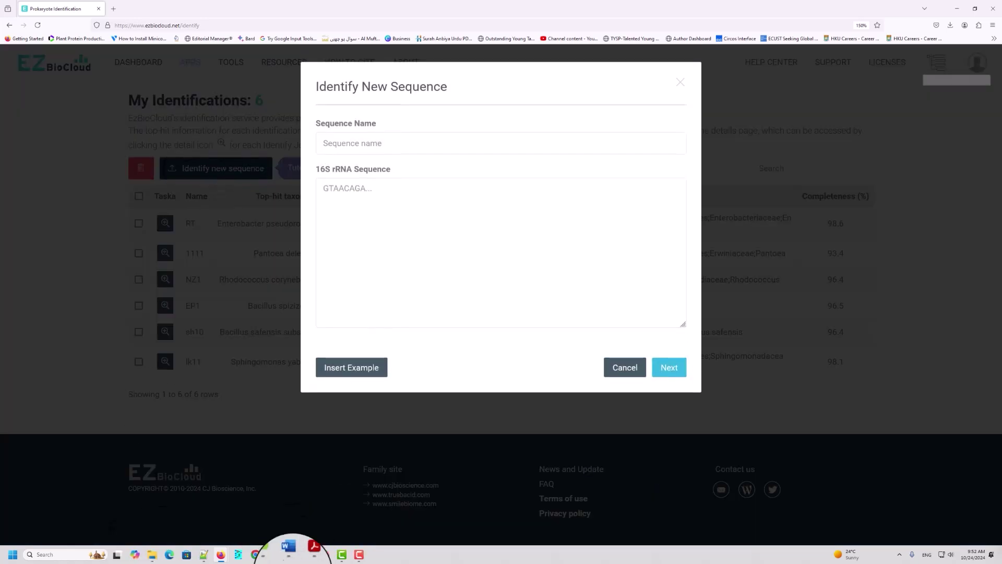
# Switch to Notepad++ and copy the full seq1 nucleotide sequence without its header line from All hits for RT.fasta
pyautogui.rightClick(308, 551)
pyautogui.press('Escape')
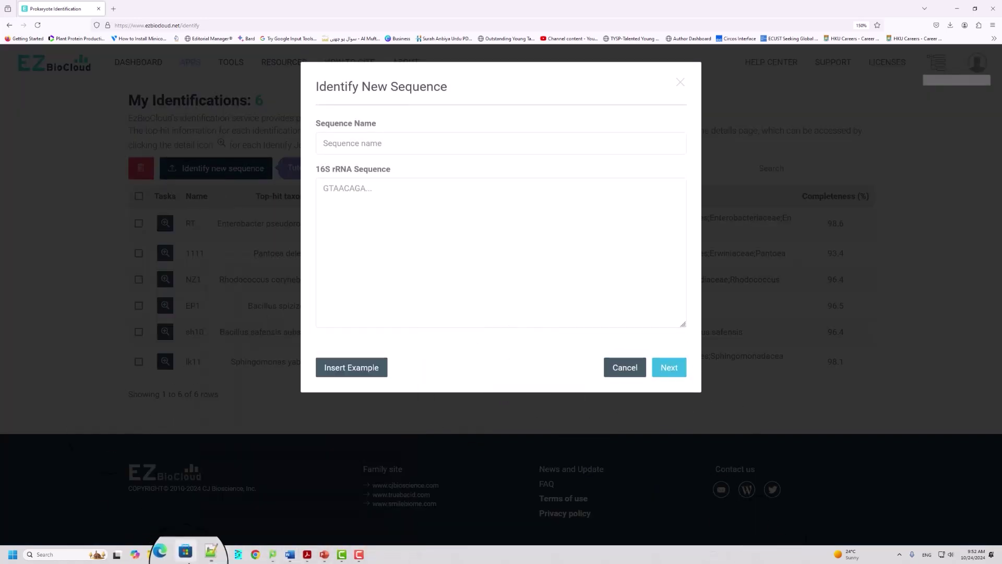
pyautogui.click(209, 554)
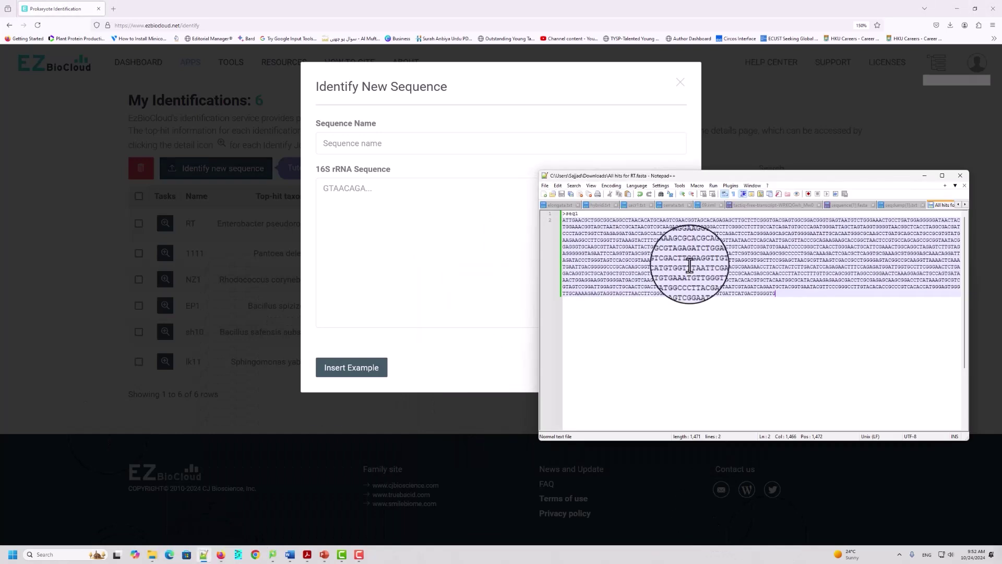
pyautogui.moveTo(787, 295); pyautogui.dragTo(552, 219)
pyautogui.rightClick(654, 255)
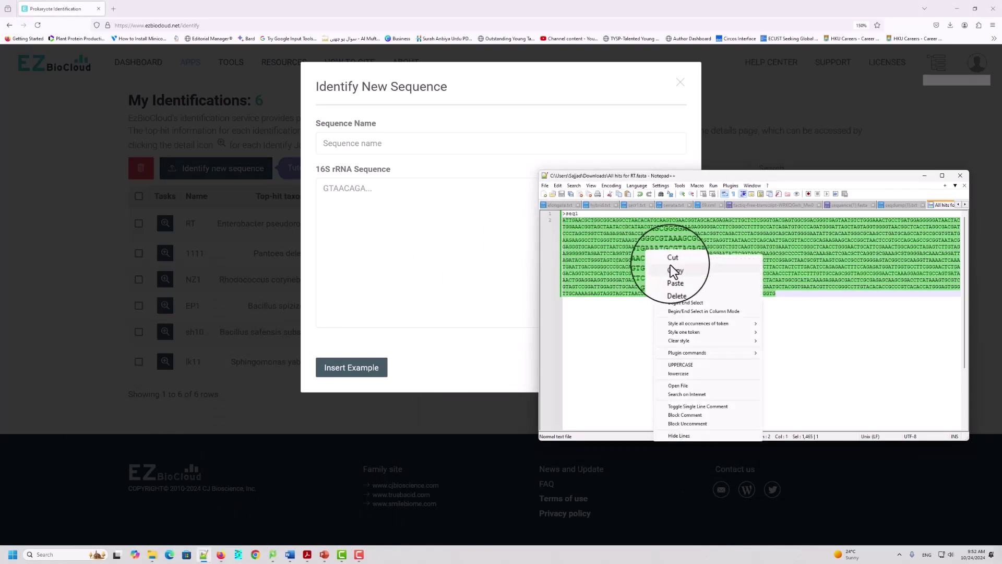
pyautogui.click(682, 267)
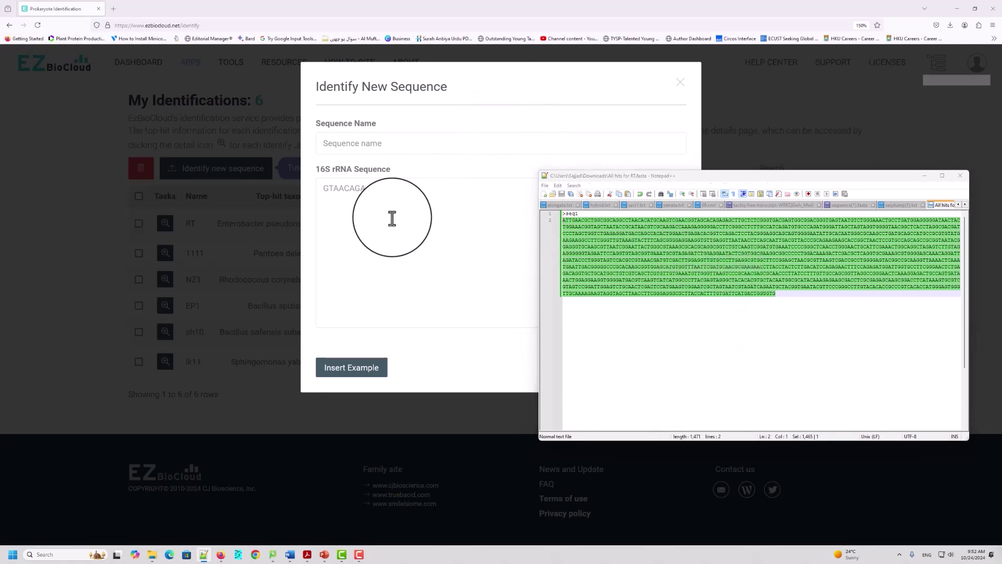
# Paste the copied nucleotides as the 16S rRNA sequence of the new identification in EzBioCloud
pyautogui.click(362, 194)
pyautogui.rightClick(362, 195)
pyautogui.click(393, 255)
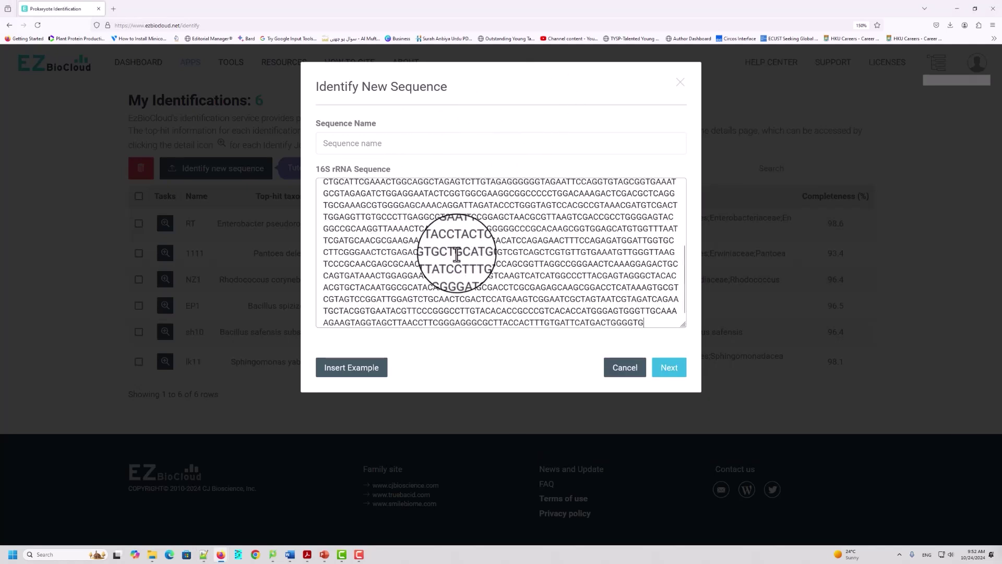
# Name the sequence Test1 and submit it for identification
pyautogui.click(382, 145)
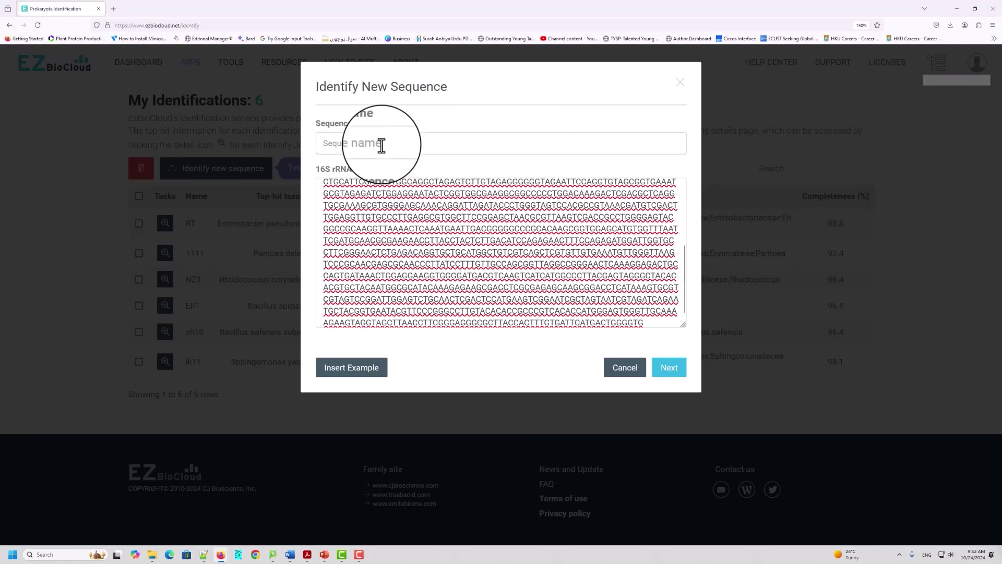
pyautogui.write('Test1')
pyautogui.click(670, 369)
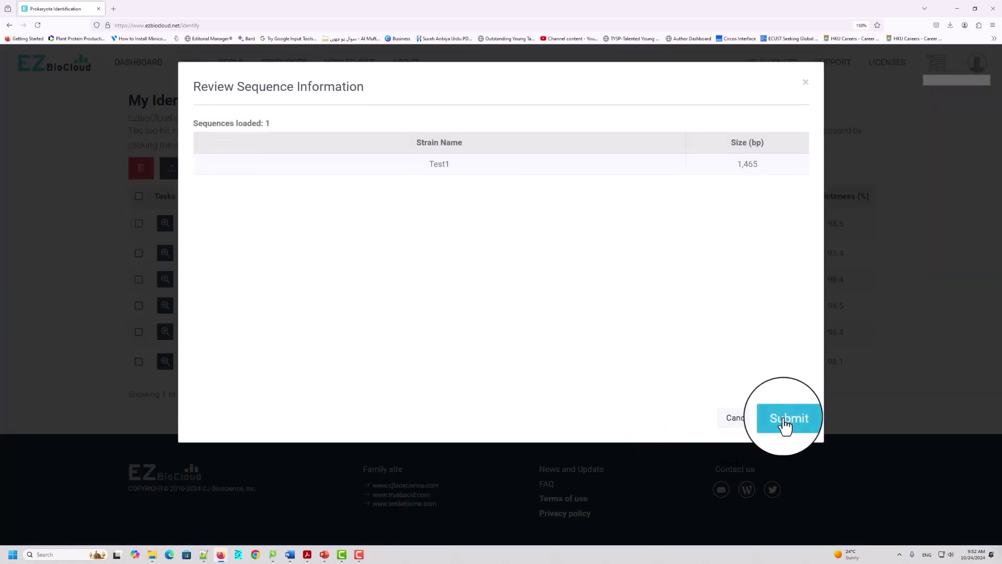
pyautogui.click(785, 424)
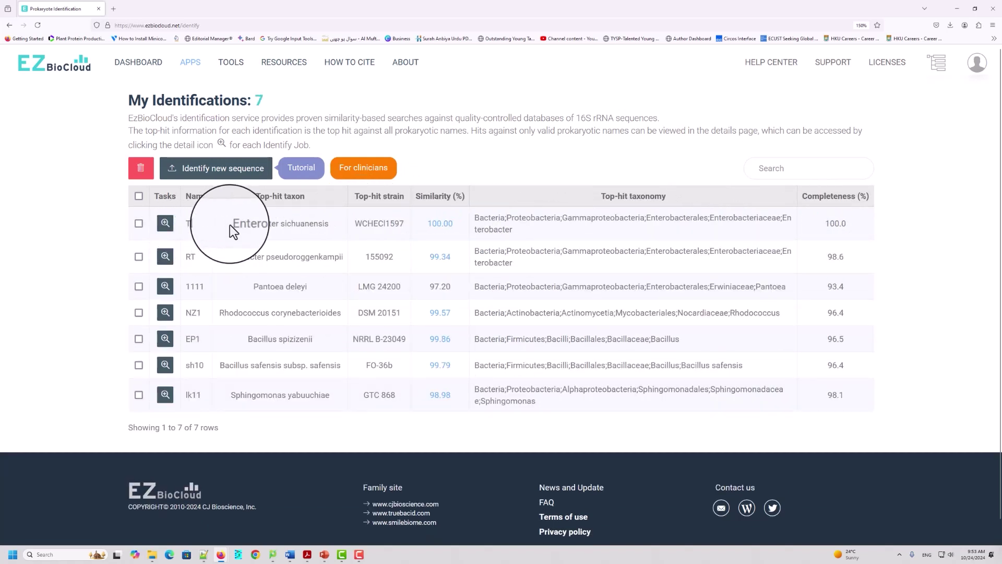
# Check the top-hit taxon and similarity of Test1, and open its detailed identification result
pyautogui.moveTo(230, 224); pyautogui.dragTo(330, 224)
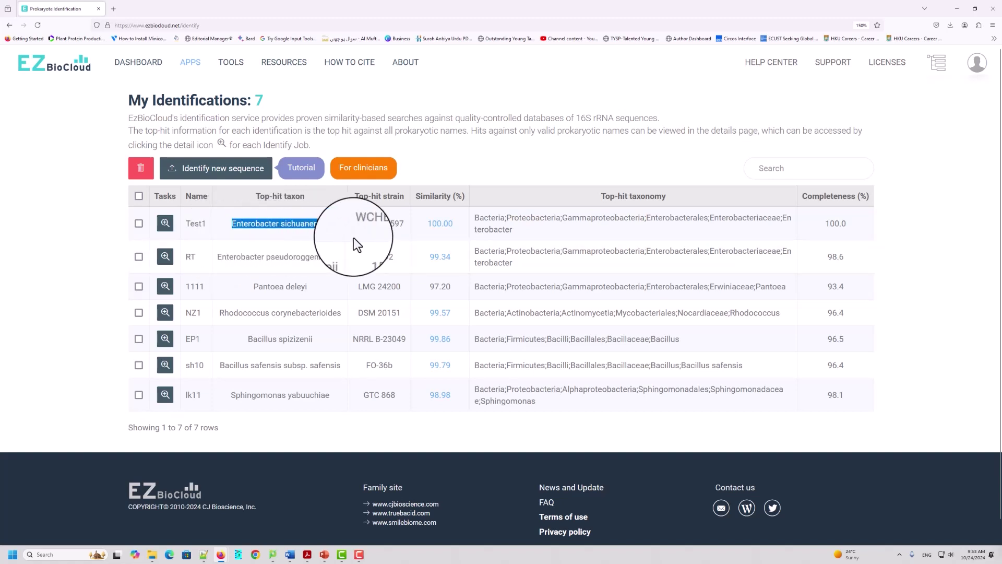
pyautogui.moveTo(354, 224); pyautogui.dragTo(455, 223)
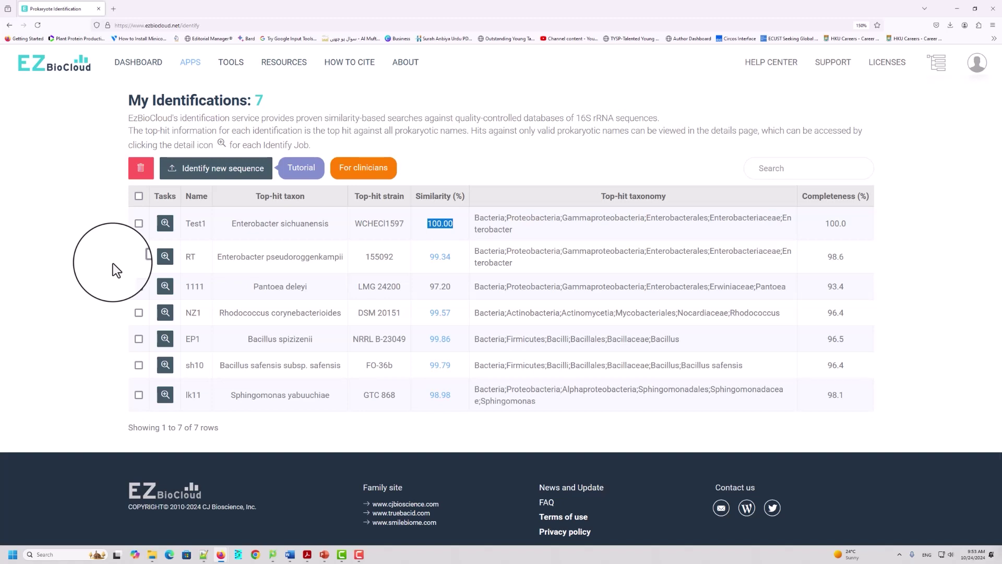
pyautogui.click(164, 224)
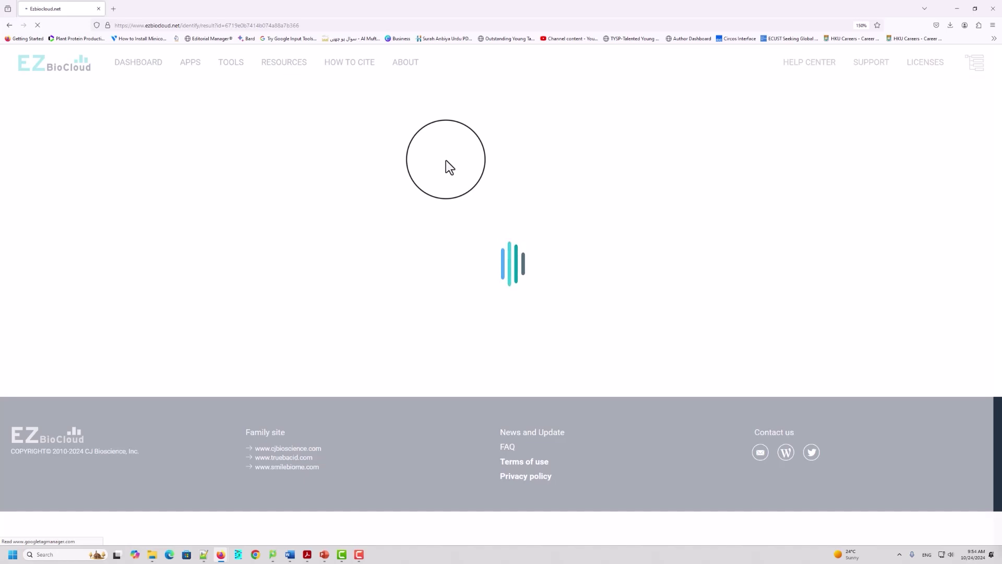
# Review the name, length, orientation and completeness of Test1 and the list of hits from the 16S database
pyautogui.scroll(-3, 434, 183)
pyautogui.scroll(3, 435, 183)
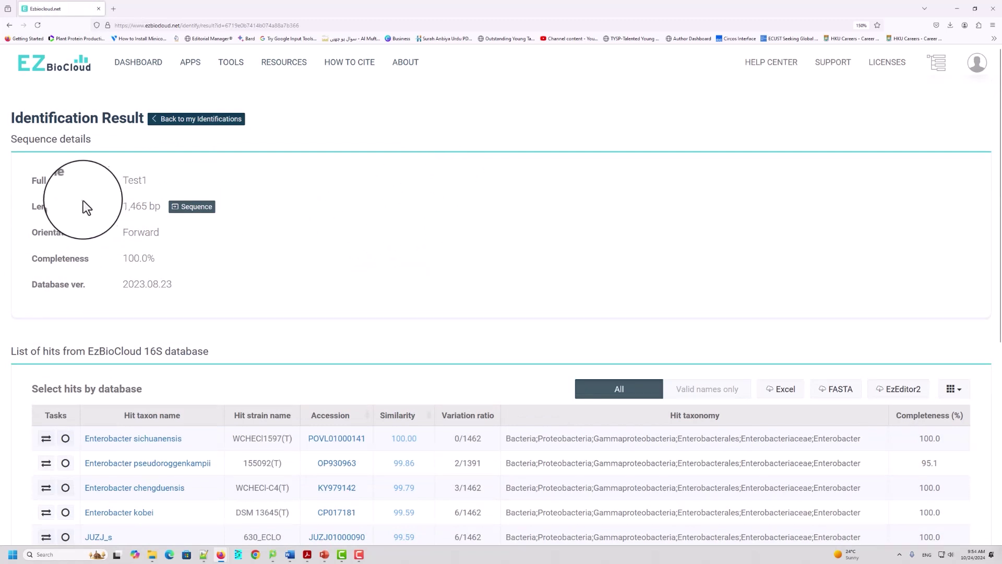
pyautogui.moveTo(123, 183); pyautogui.dragTo(165, 178)
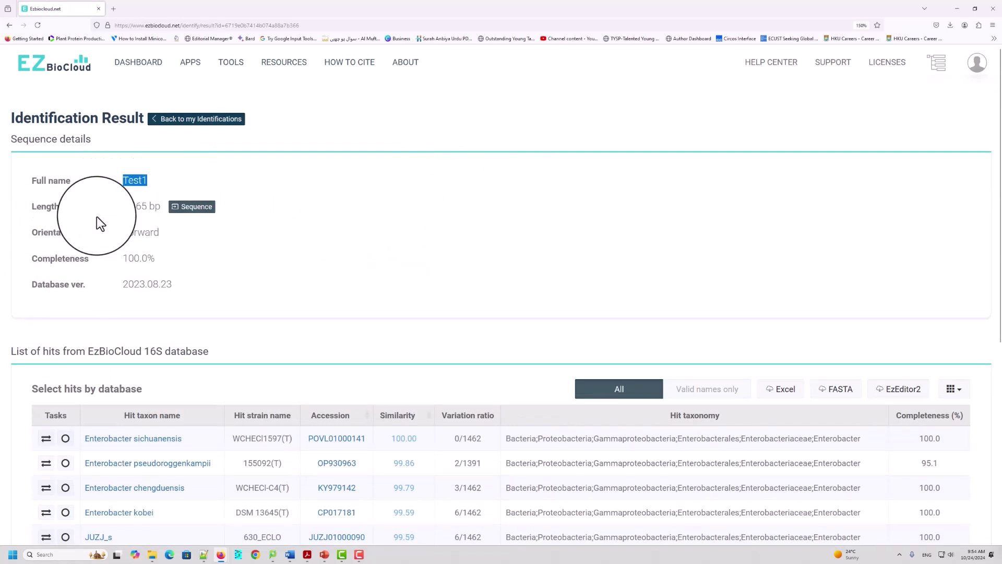
pyautogui.moveTo(124, 205); pyautogui.dragTo(152, 207)
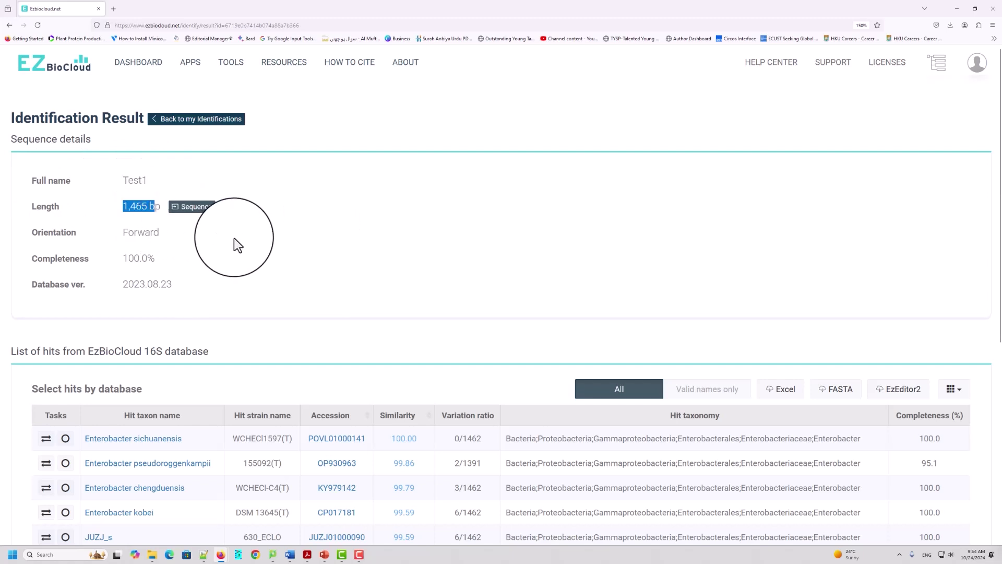
pyautogui.moveTo(163, 233); pyautogui.dragTo(121, 261)
pyautogui.scroll(-1, 215, 252)
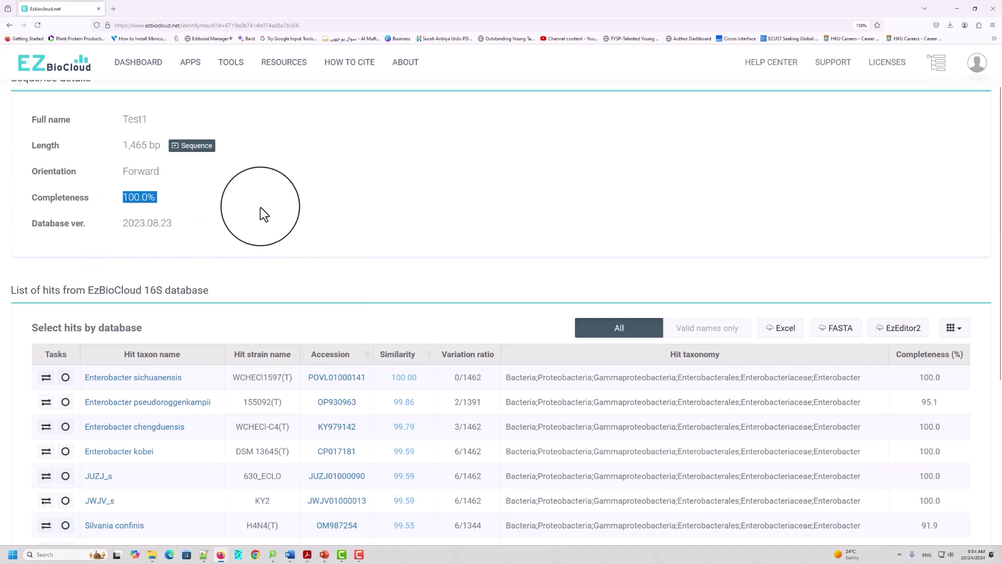
pyautogui.scroll(-1, 447, 226)
pyautogui.scroll(-2, 358, 146)
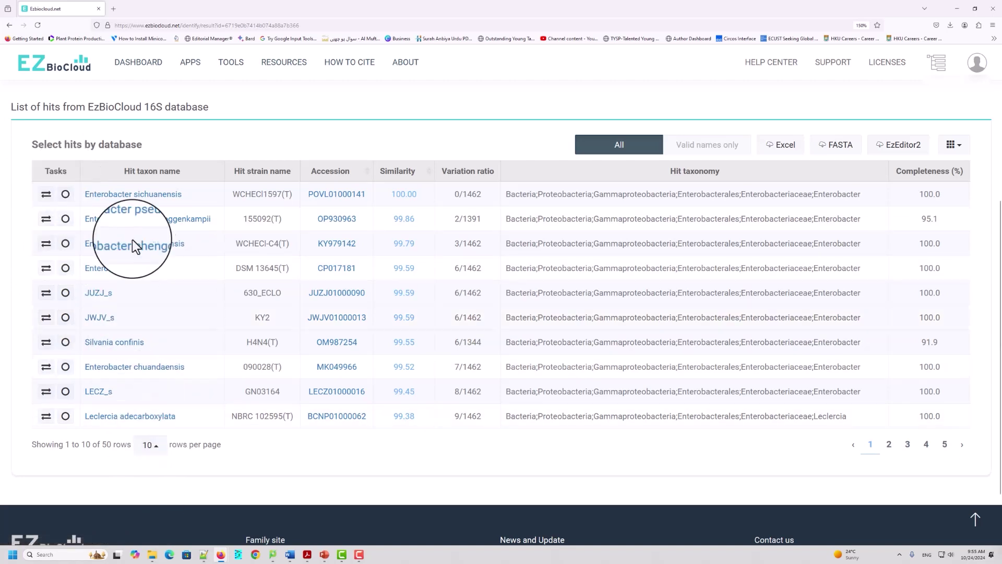
# Show 25 rows per page in the list of hits and look through the longer list
pyautogui.click(150, 450)
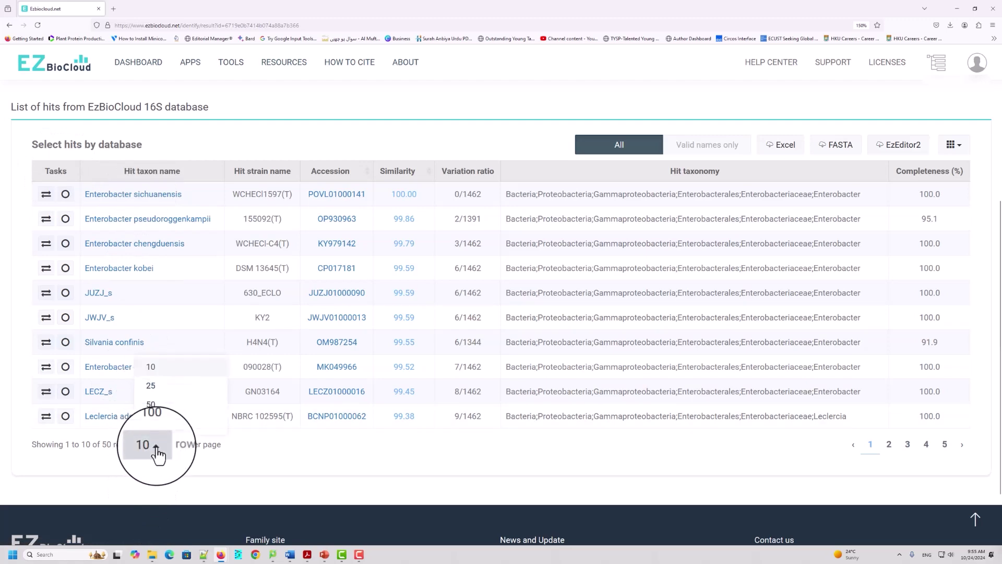
pyautogui.click(157, 388)
pyautogui.scroll(-3, 174, 410)
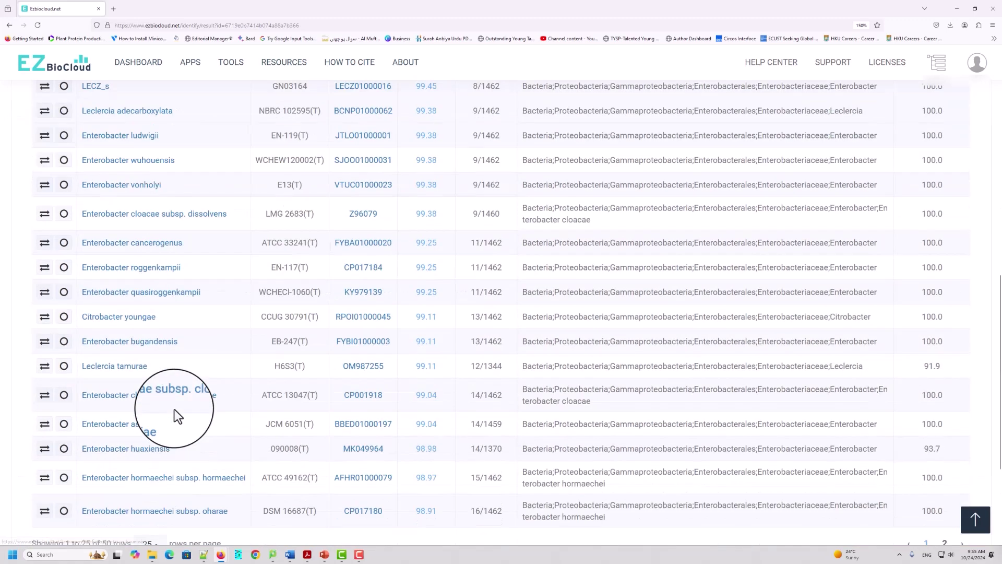
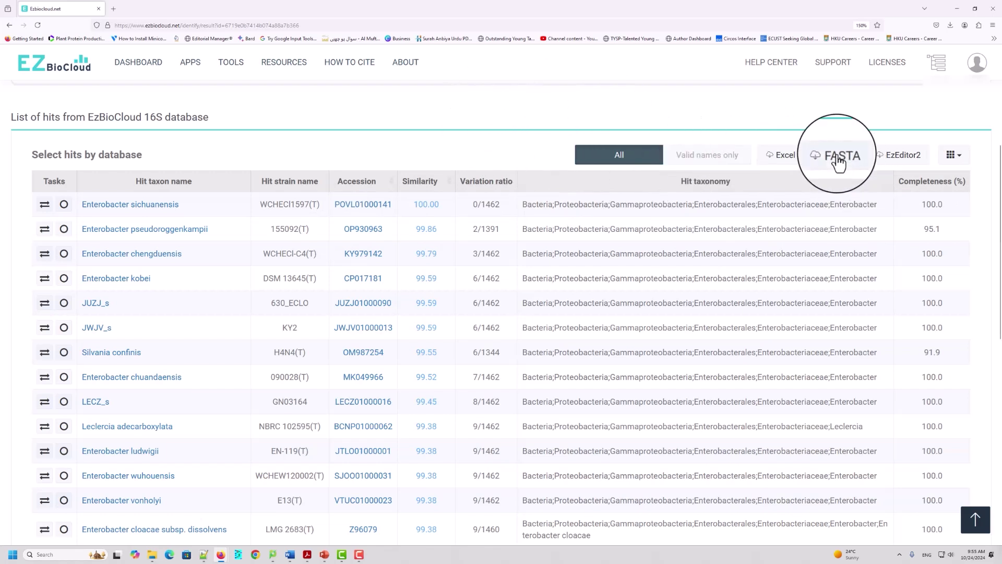
# View the public genome database entries for the hit Enterobacter sichuanensis and return to the list of hits
pyautogui.click(64, 205)
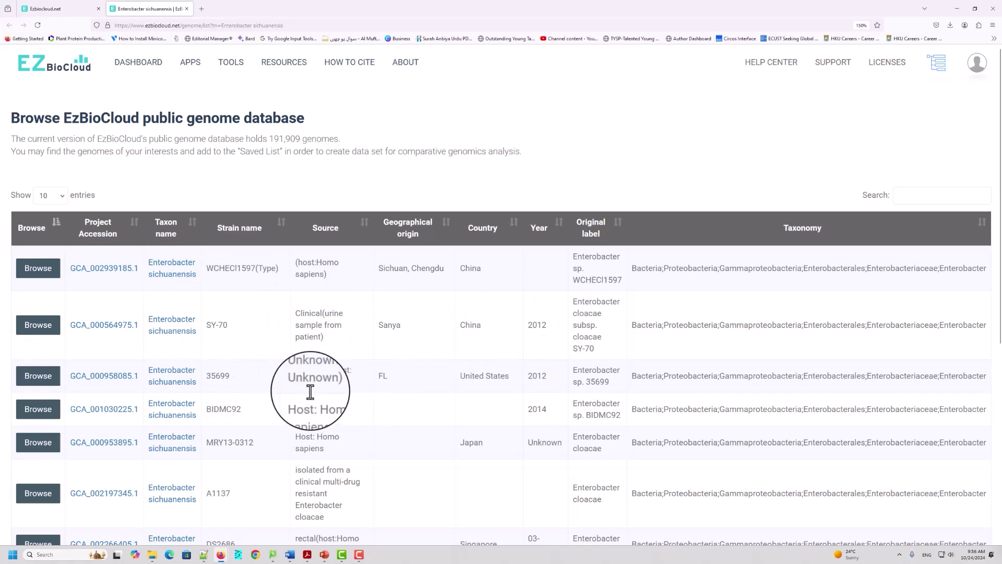
pyautogui.scroll(-5, 324, 339)
pyautogui.scroll(5, 323, 335)
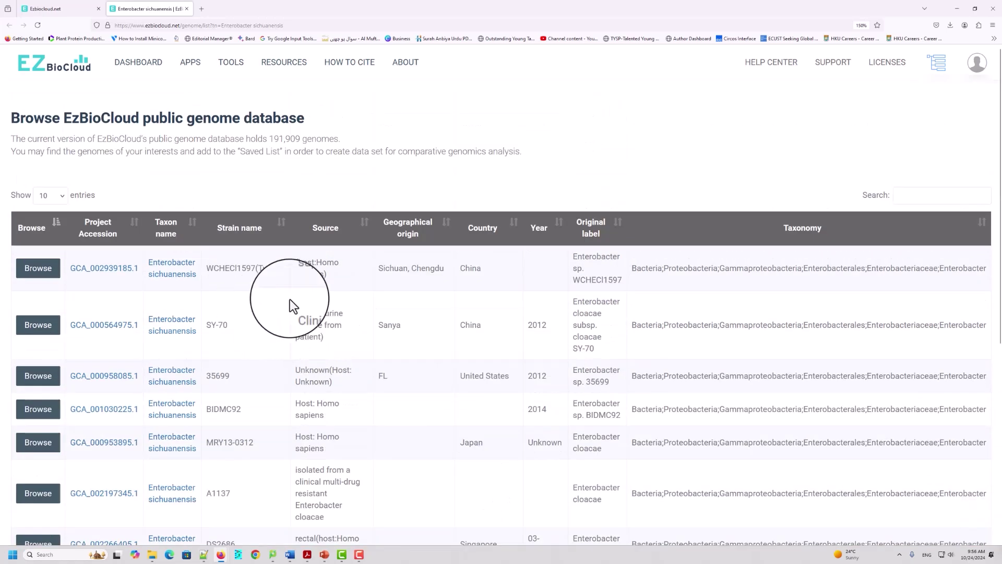
pyautogui.click(45, 9)
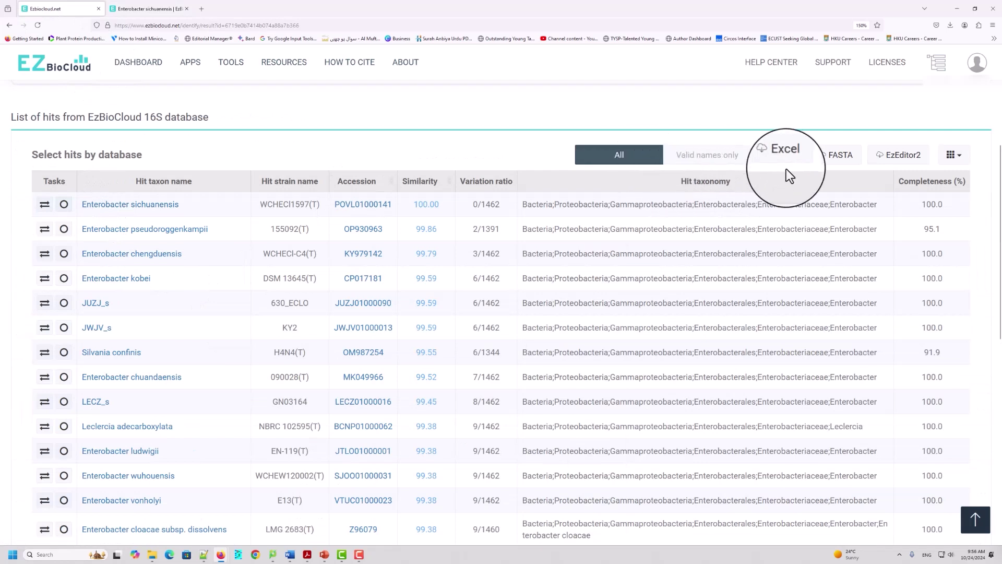
# Download all hits for Test1 in FASTA format and show the downloaded file in its folder
pyautogui.click(842, 161)
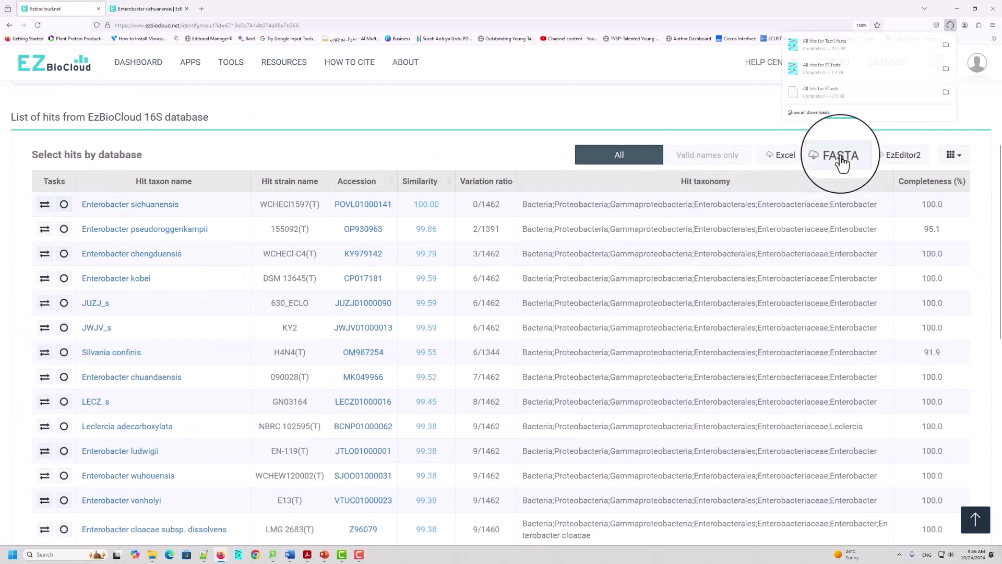
pyautogui.rightClick(826, 45)
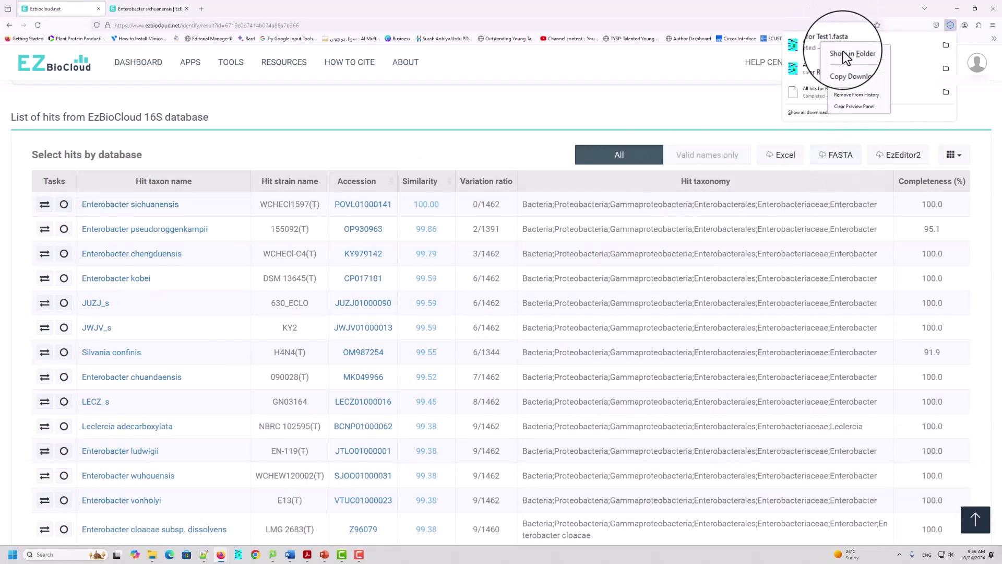
pyautogui.click(859, 54)
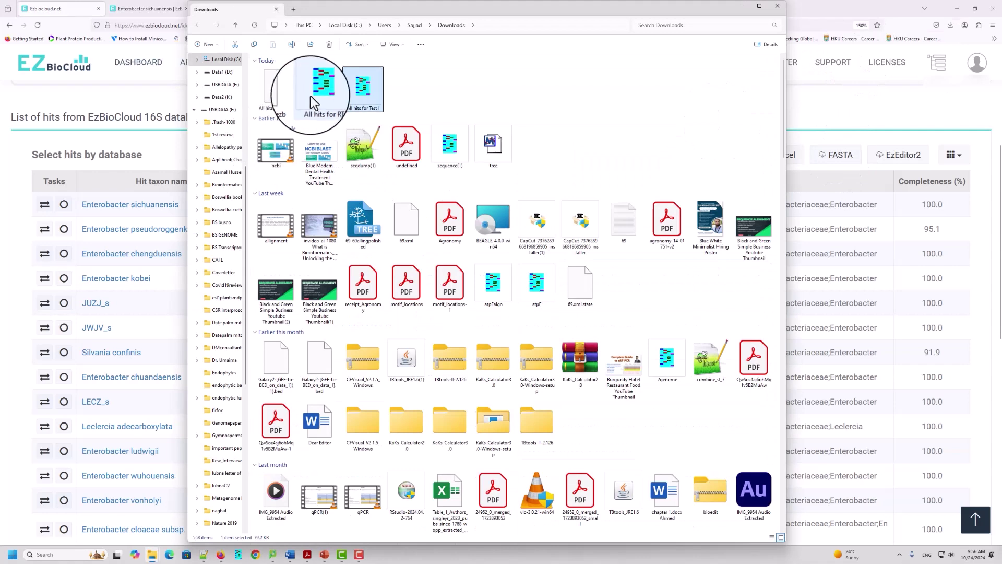
# Open the downloaded All hits for Test1 file in a maximized Notepad++ window and look through its sequences
pyautogui.rightClick(367, 92)
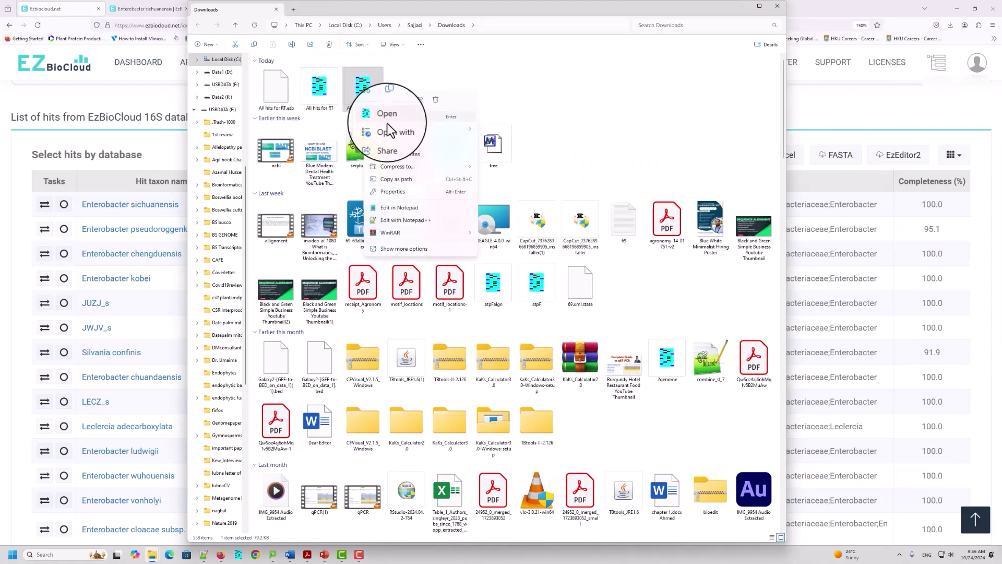
pyautogui.click(396, 220)
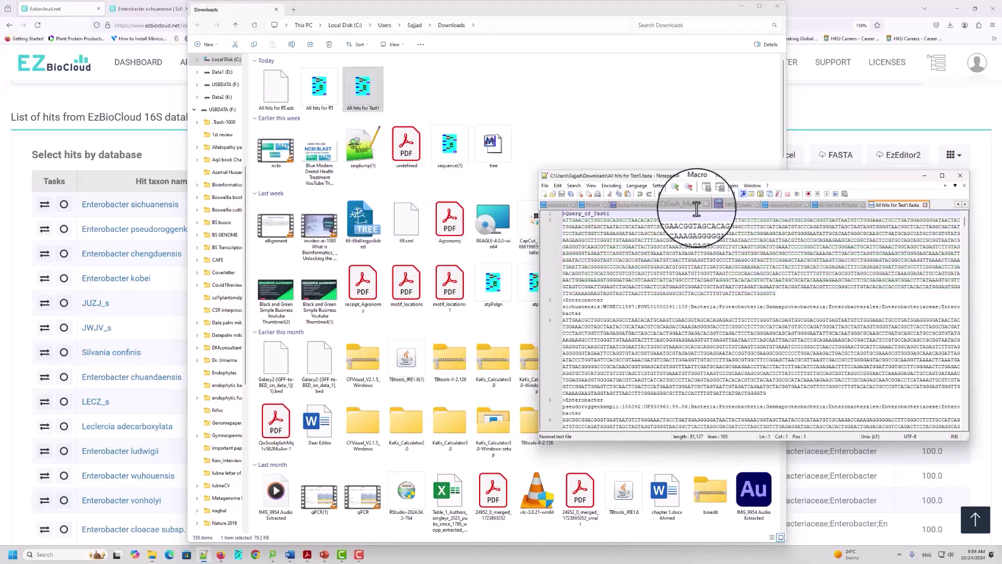
pyautogui.moveTo(703, 177); pyautogui.dragTo(458, 132)
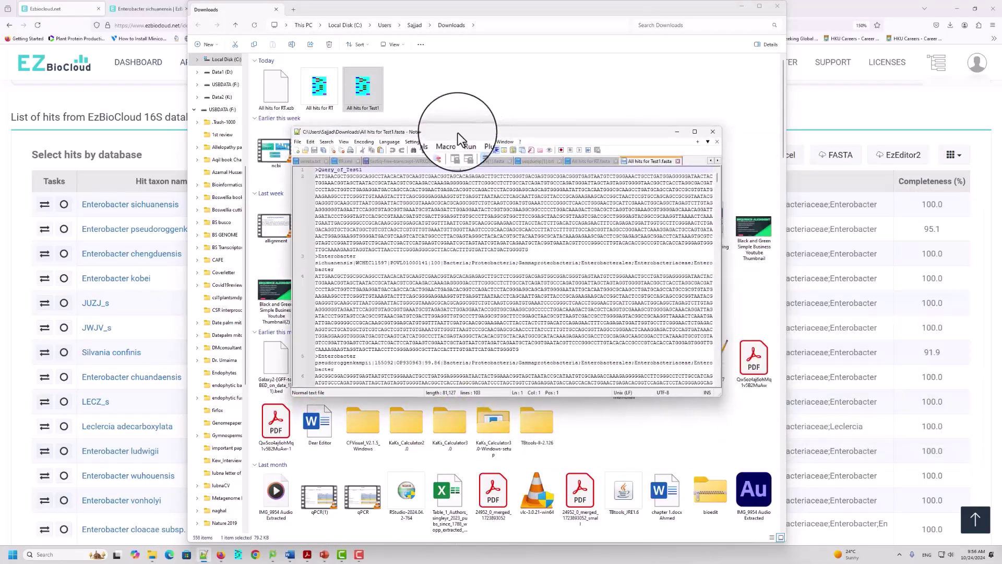
pyautogui.doubleClick(459, 133)
pyautogui.scroll(-2, 252, 241)
pyautogui.scroll(-20, 252, 241)
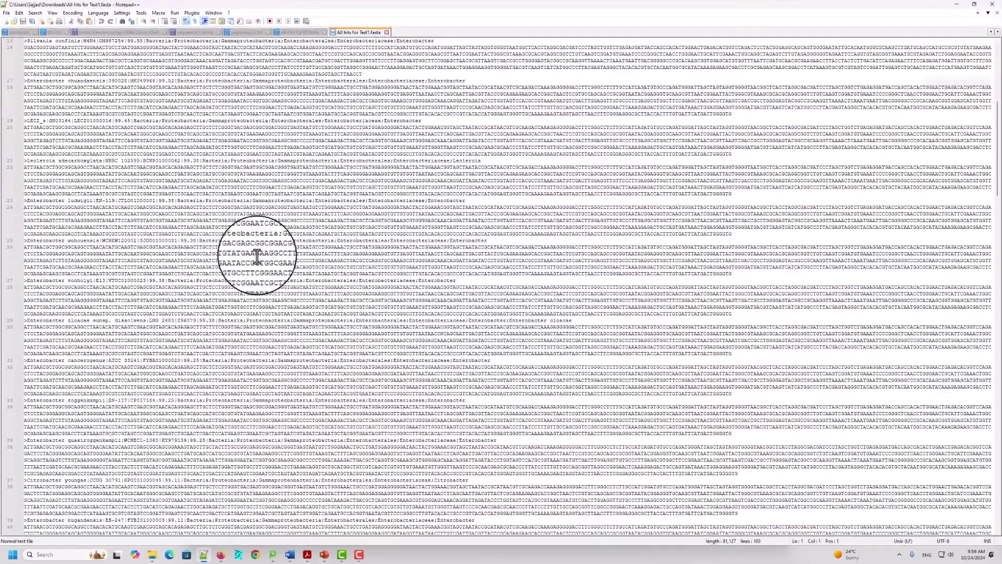
pyautogui.scroll(-20, 257, 255)
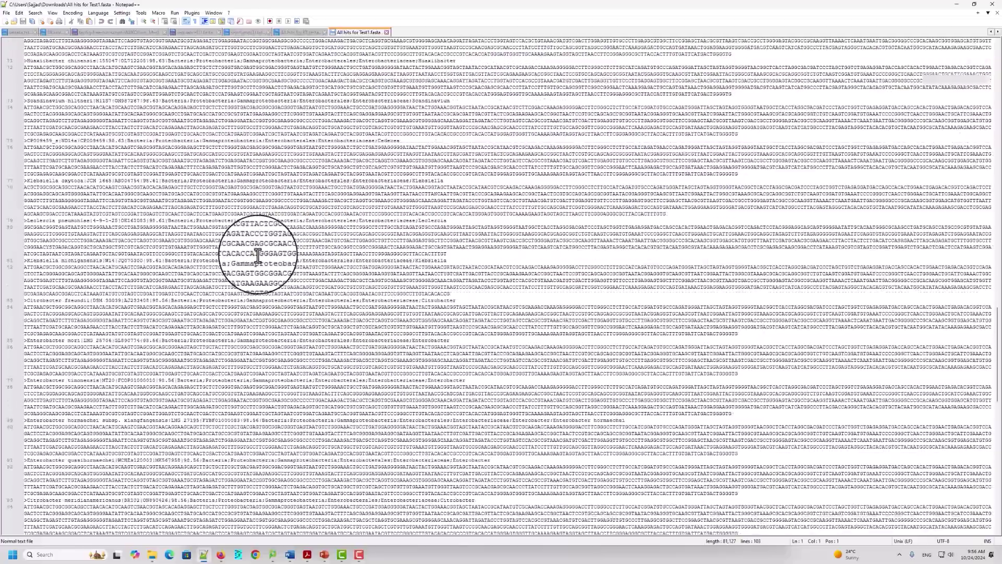
pyautogui.scroll(17, 582, 244)
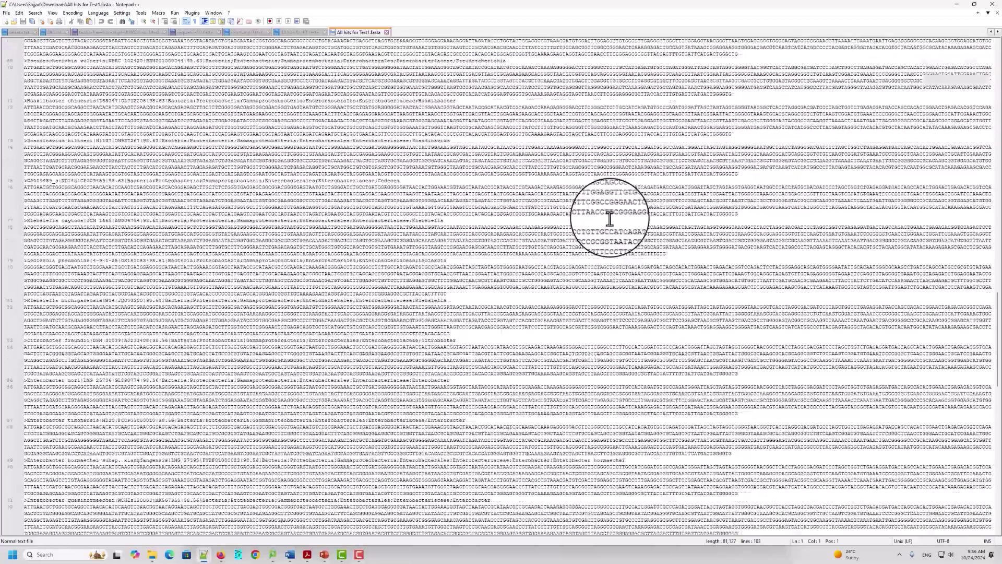
pyautogui.scroll(4, 609, 220)
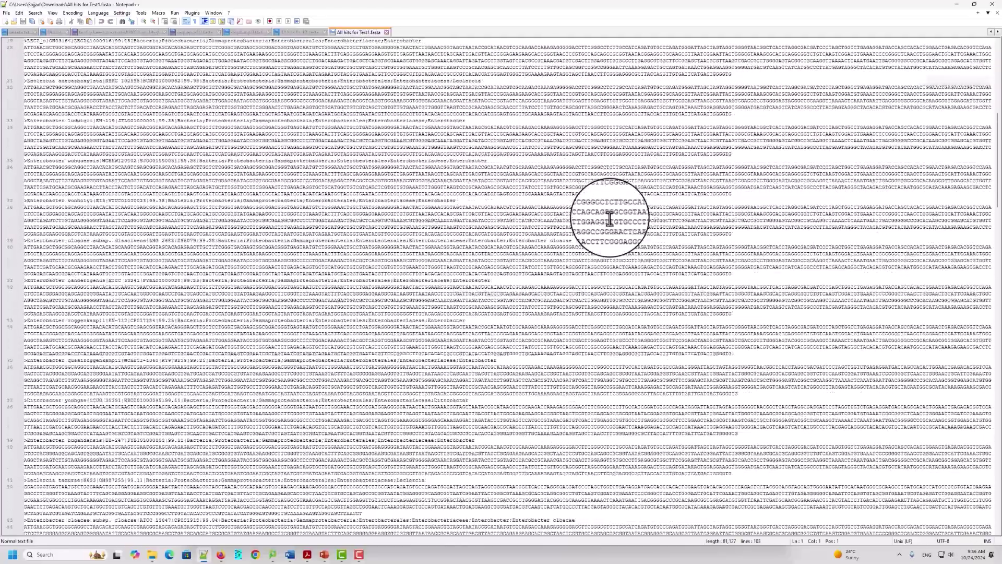
# Return to the start of the sequence file, then minimize Notepad++ and the Downloads window to get back to the Test1 identification result
pyautogui.scroll(5, 610, 219)
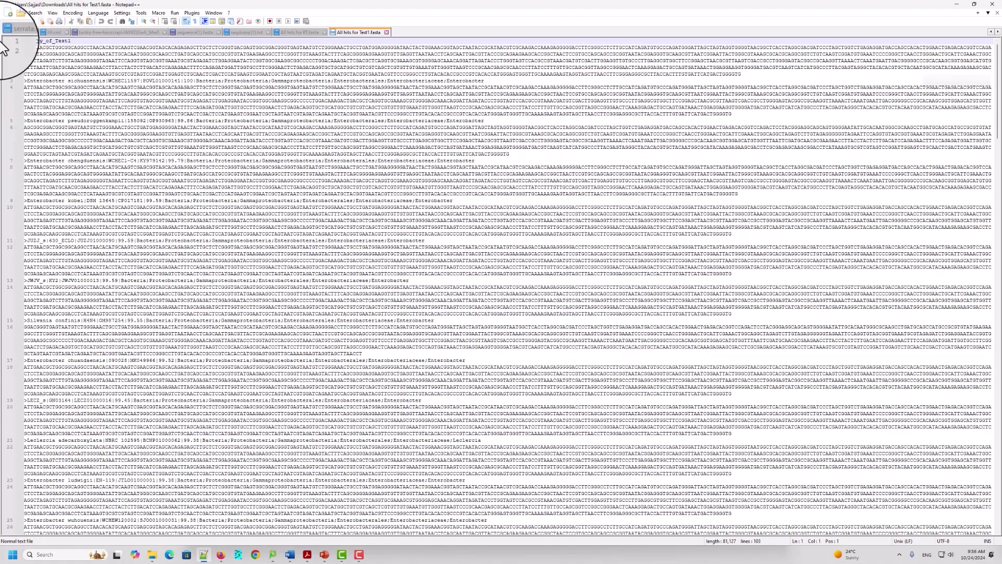
pyautogui.click(956, 3)
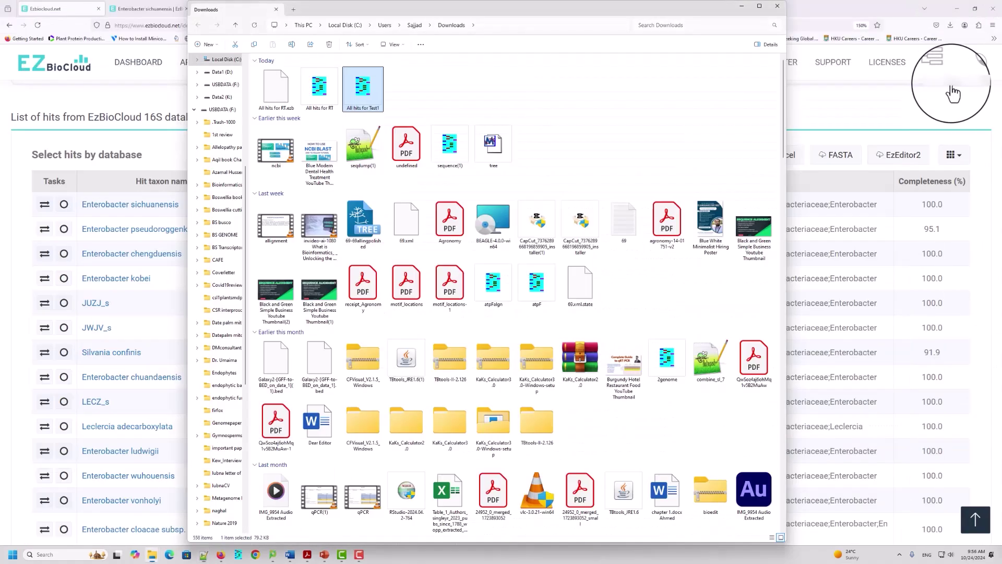
pyautogui.click(737, 10)
pyautogui.scroll(5, 321, 185)
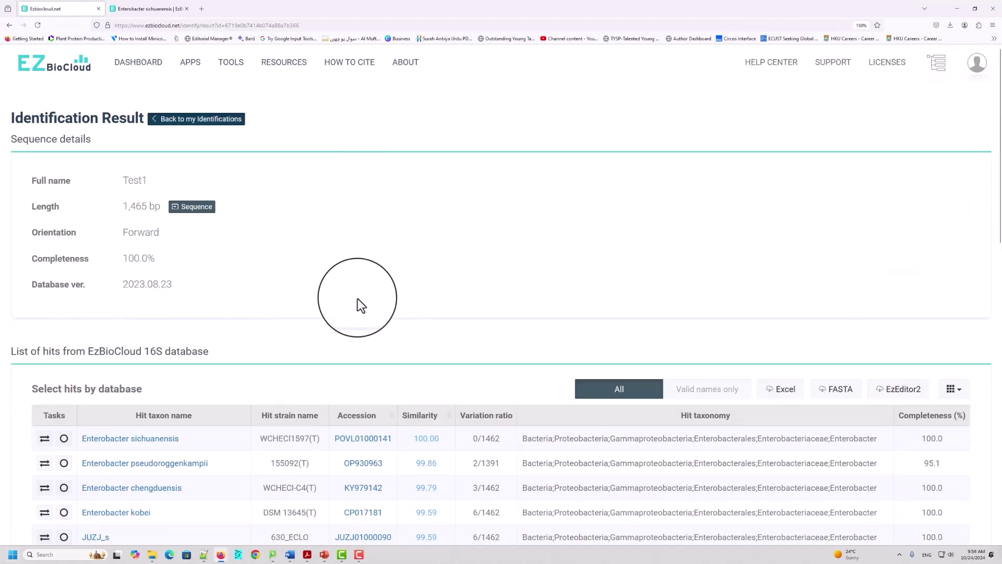
# Open the Dashboard of Prokaryotic Diversity and examine the 16S rRNA figures and the type strain share in the Genomes chart
pyautogui.click(139, 66)
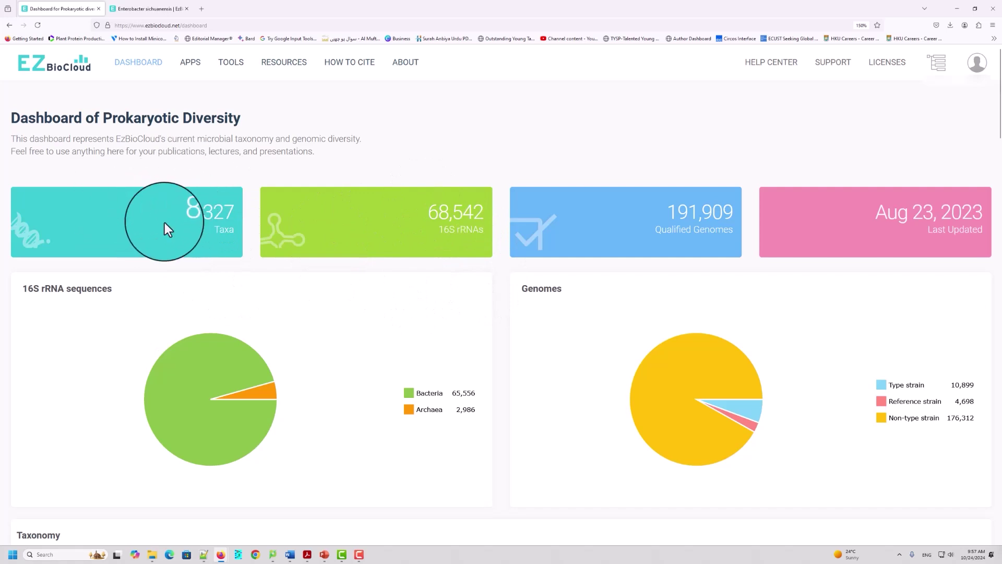
pyautogui.moveTo(180, 213); pyautogui.dragTo(509, 227)
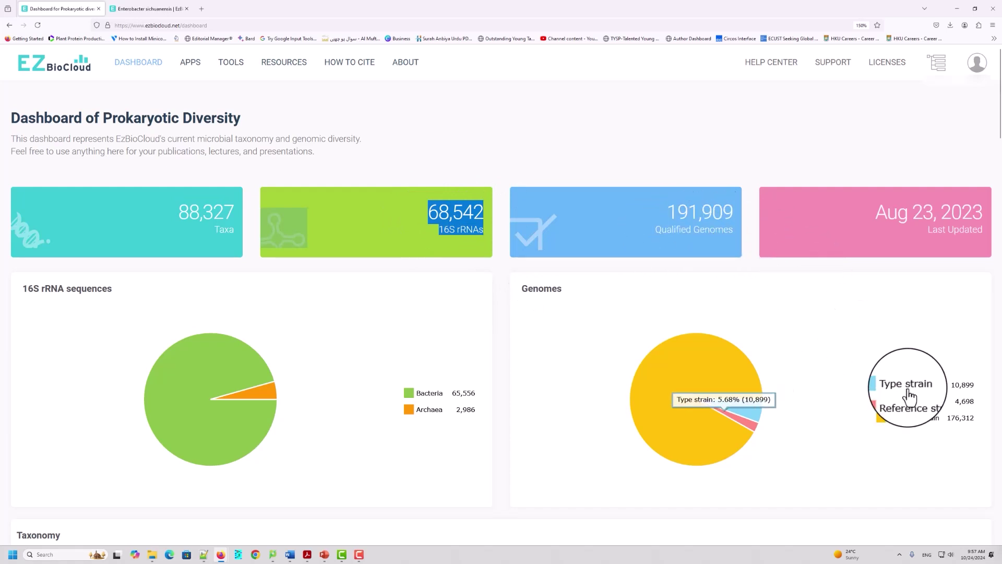
pyautogui.moveTo(908, 412)
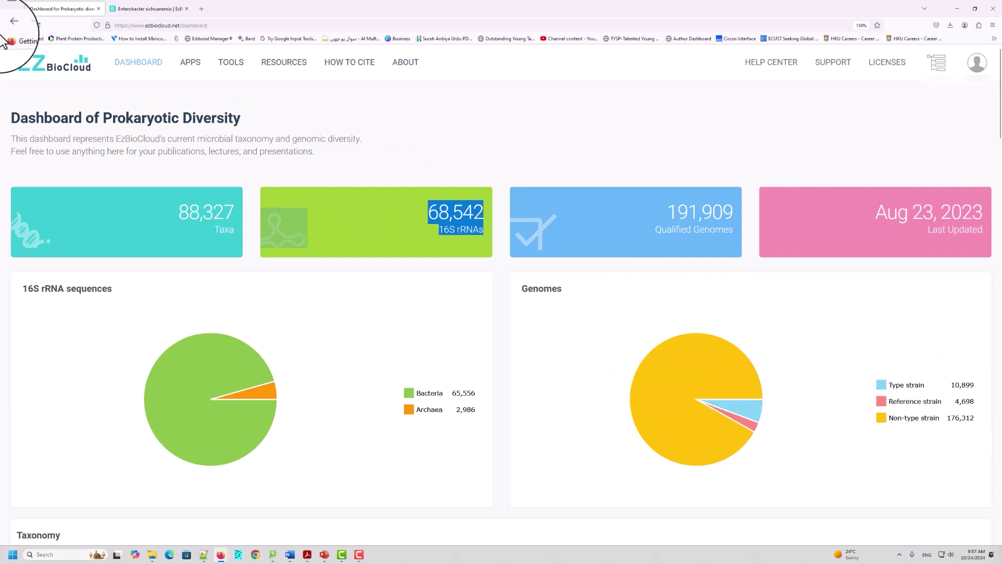
# Look through the bioinformatics tools listed on the EzBioCloud Tools page and minimize the browser window
pyautogui.click(231, 62)
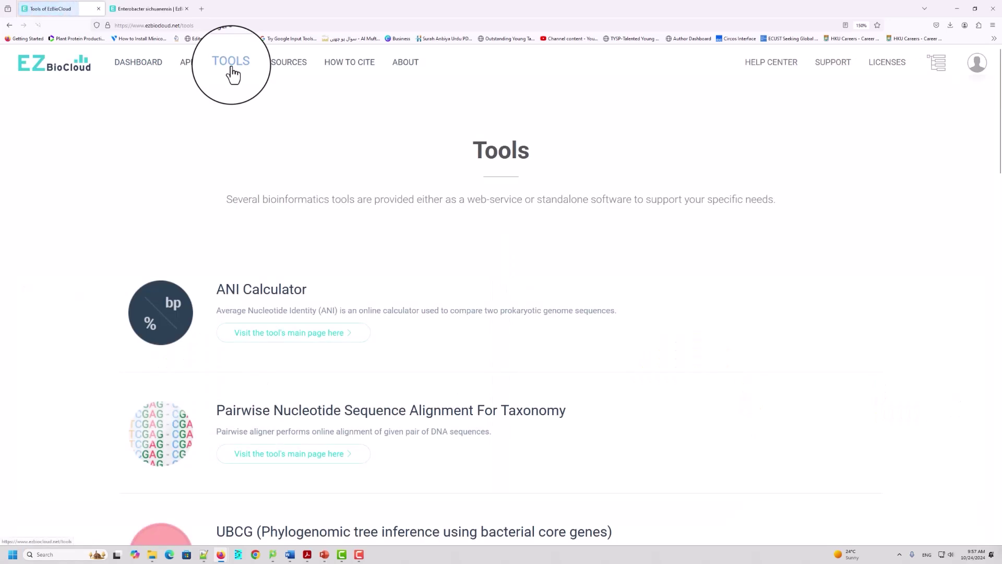
pyautogui.scroll(-1, 314, 235)
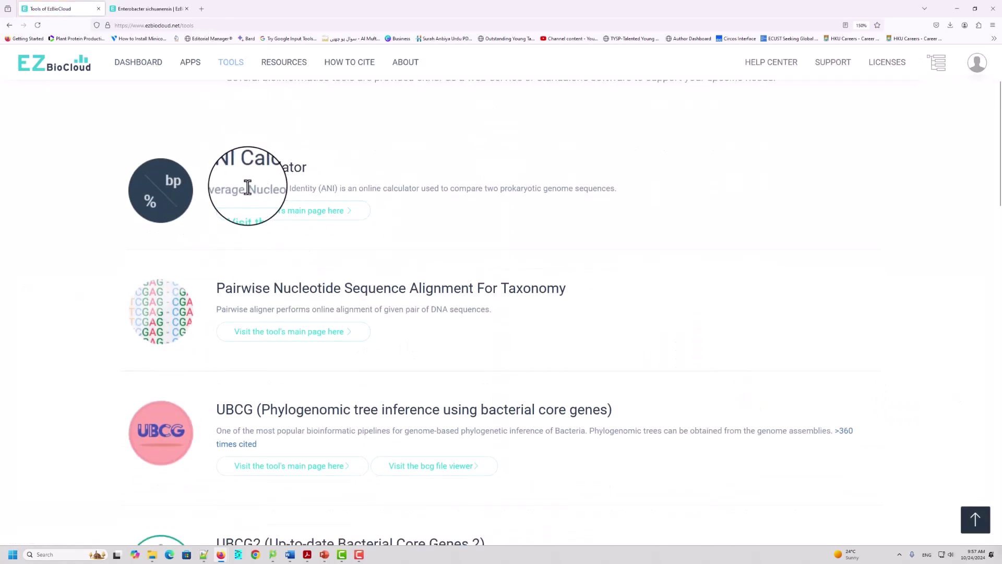
pyautogui.scroll(1, 289, 224)
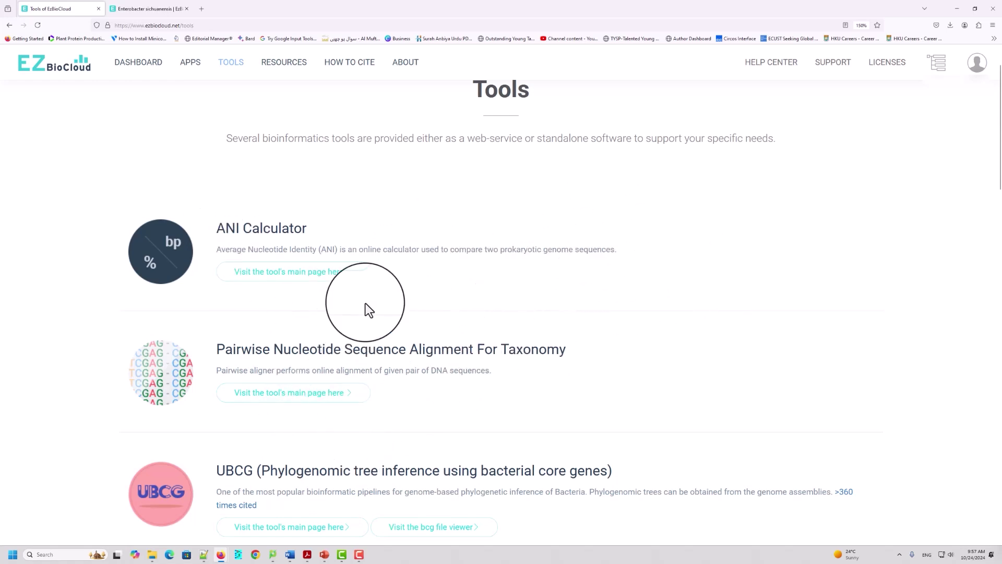
pyautogui.scroll(2, 368, 308)
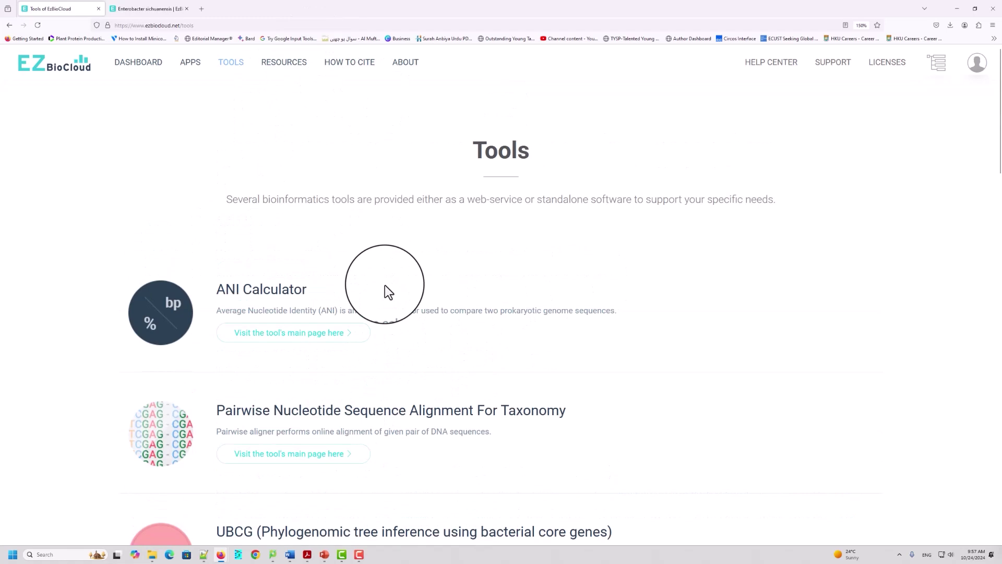
pyautogui.scroll(-15, 385, 286)
pyautogui.scroll(15, 384, 286)
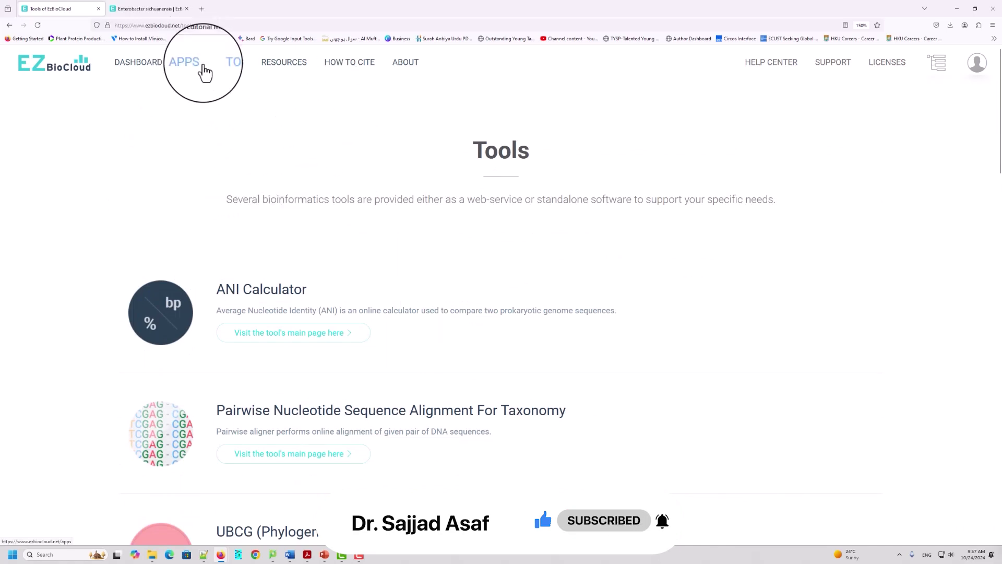
pyautogui.scroll(-5, 312, 252)
pyautogui.scroll(5, 312, 253)
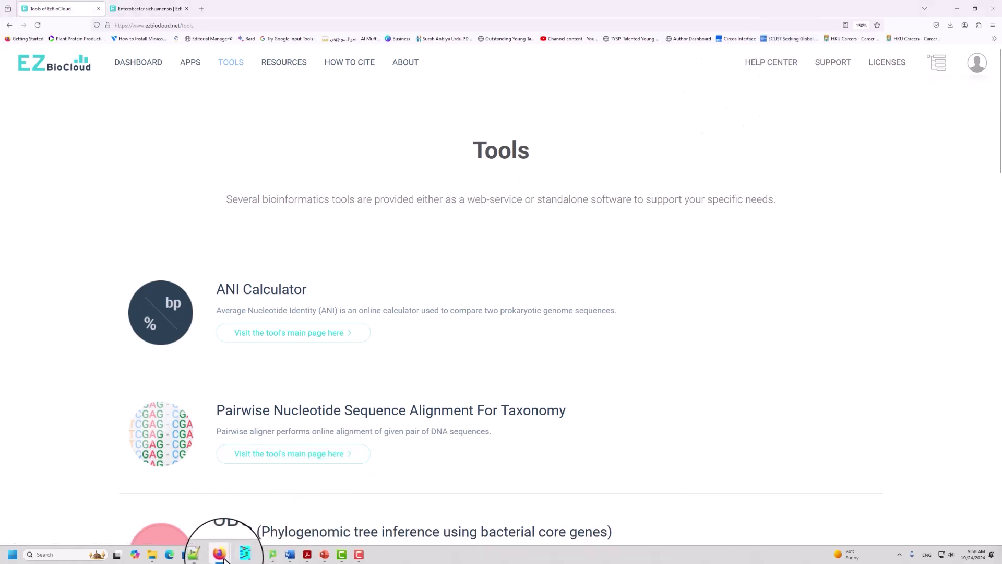
pyautogui.moveTo(221, 553)
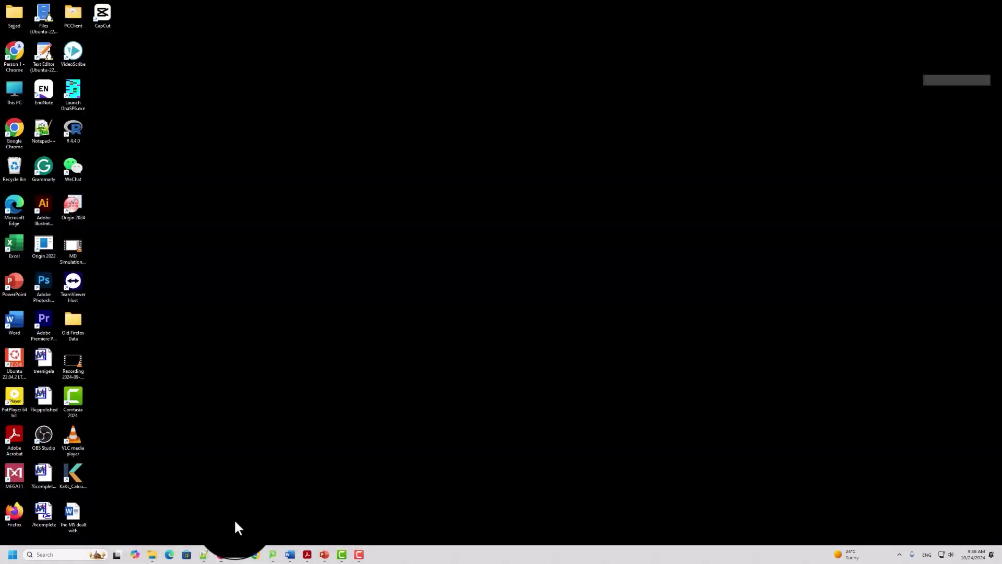